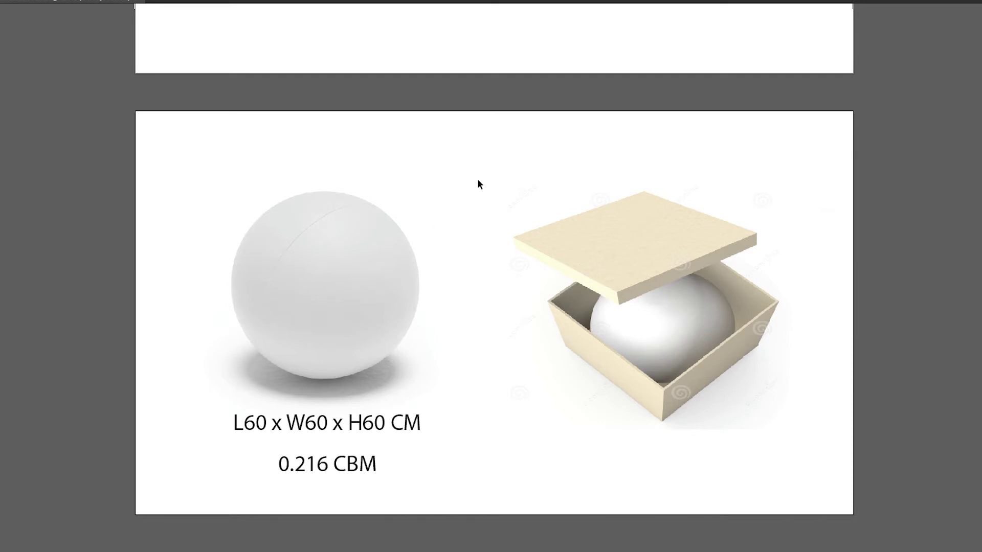
Switch to the Packing List CBM Calculation workbook in Excel and view the packing list's header from the first column.
key("ctrl+minus")
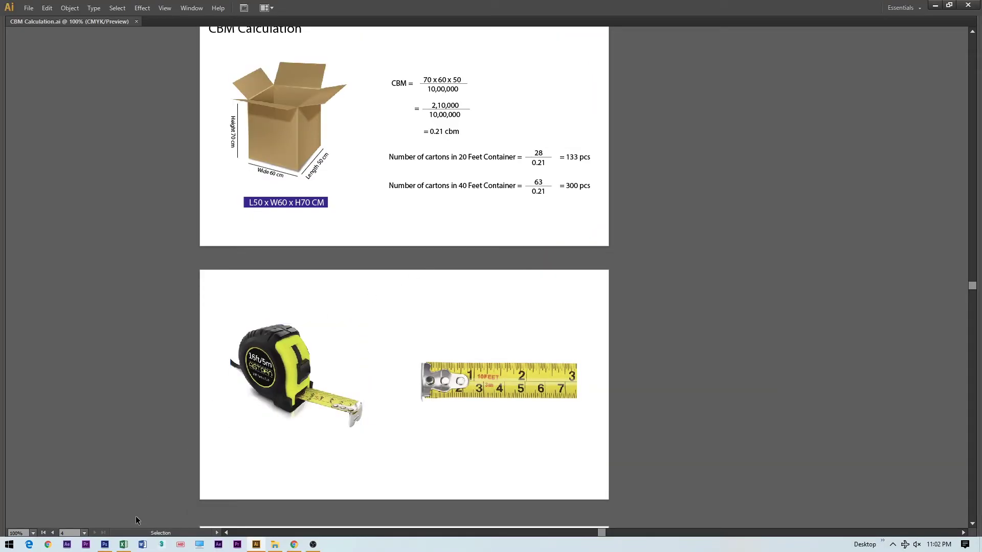
left_click(123, 545)
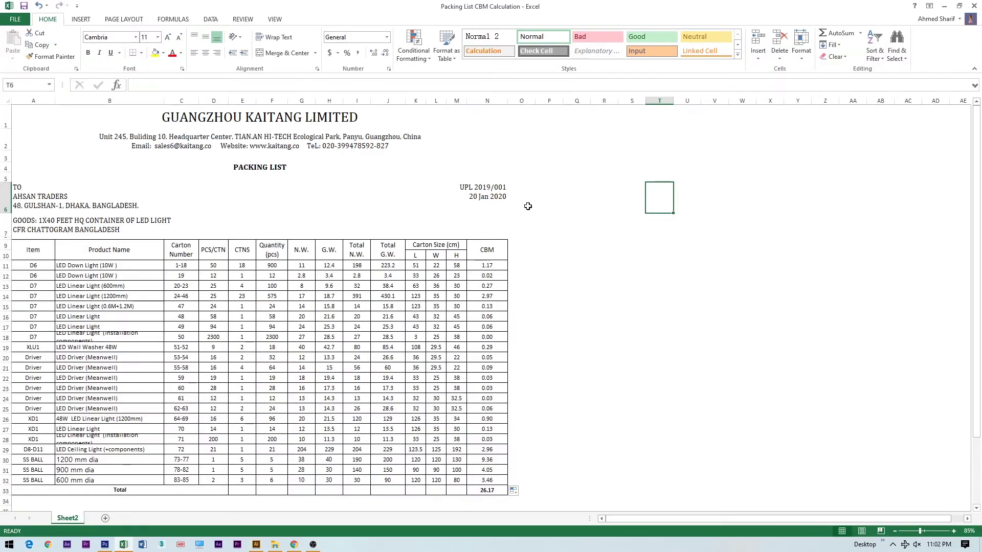
scroll(533, 293, "up", 3)
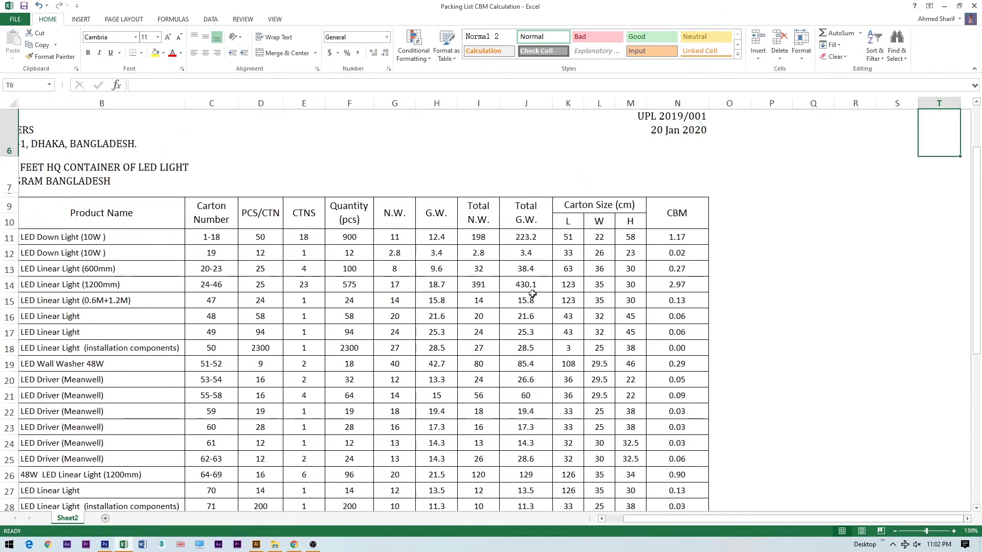
scroll(319, 269, "up", 2)
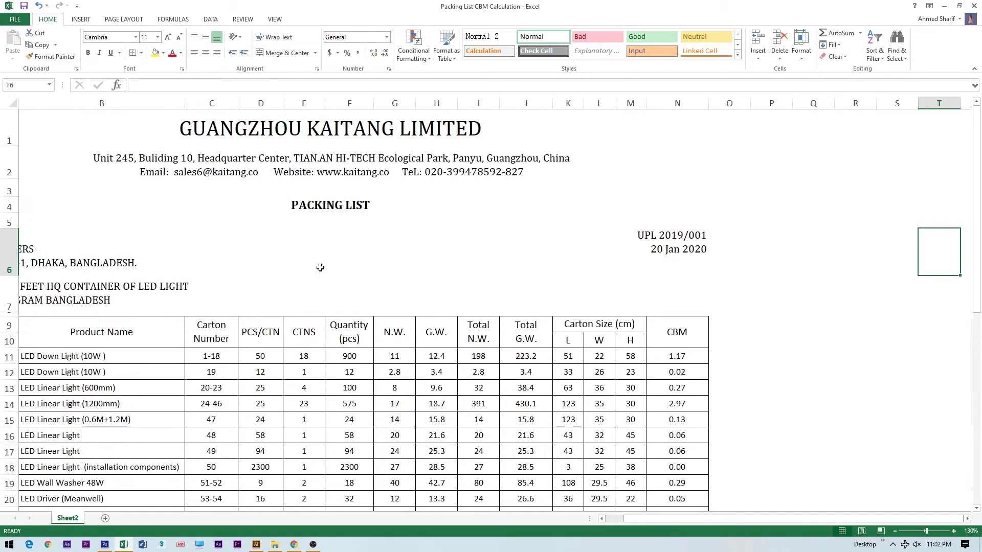
scroll(319, 268, "down", 3)
scroll(393, 329, "up", 3)
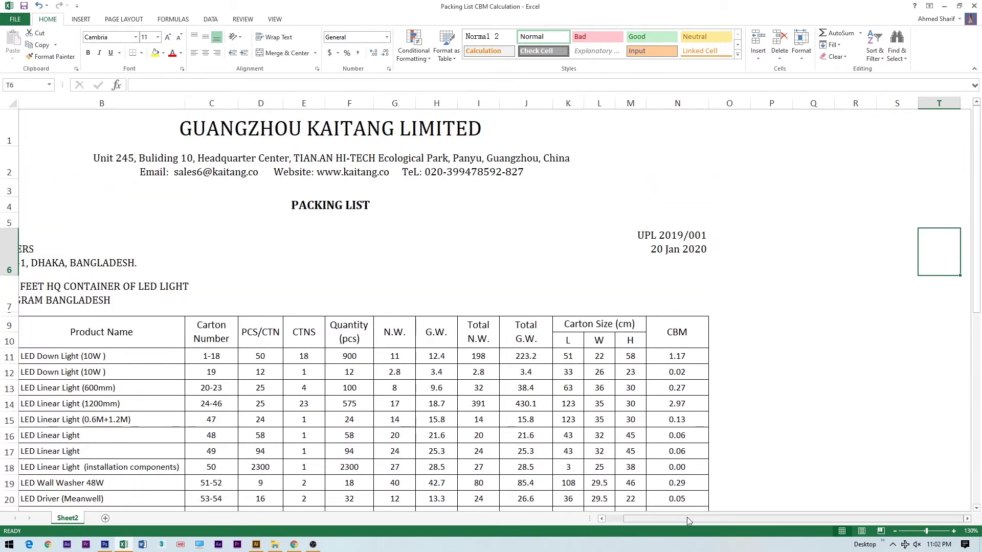
left_click_drag(691, 520, 672, 520)
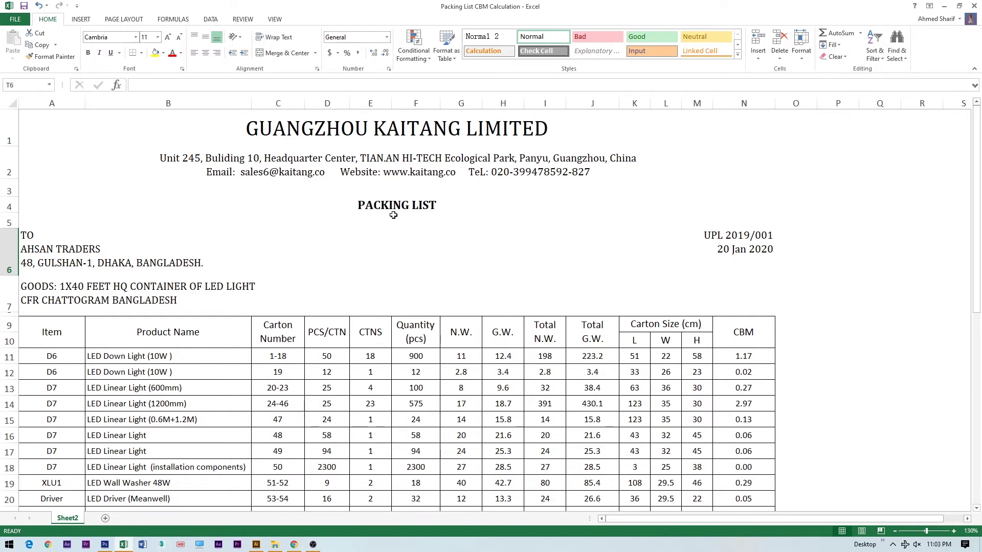
Review the Product Name column from the first LED Down Light row to the three SS BALL rows.
scroll(393, 215, "down", 1)
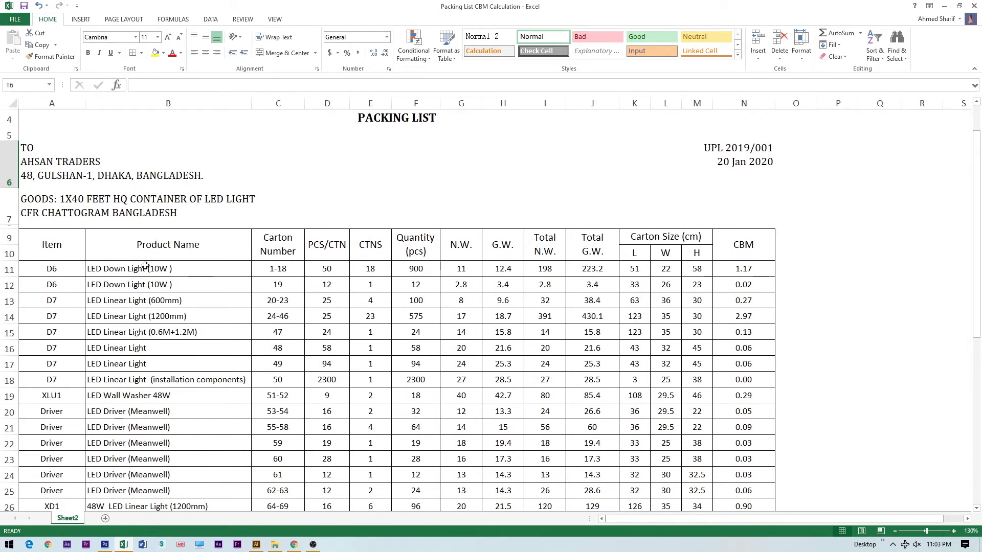
scroll(310, 199, "up", 1)
scroll(310, 199, "down", 1)
left_click(104, 271)
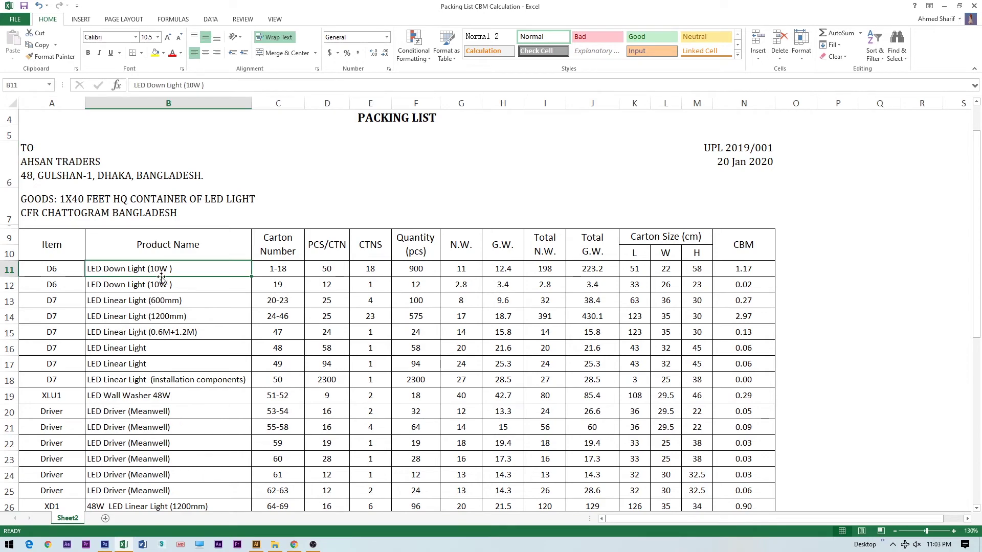
scroll(168, 277, "down", 5)
left_click_drag(110, 293, 109, 321)
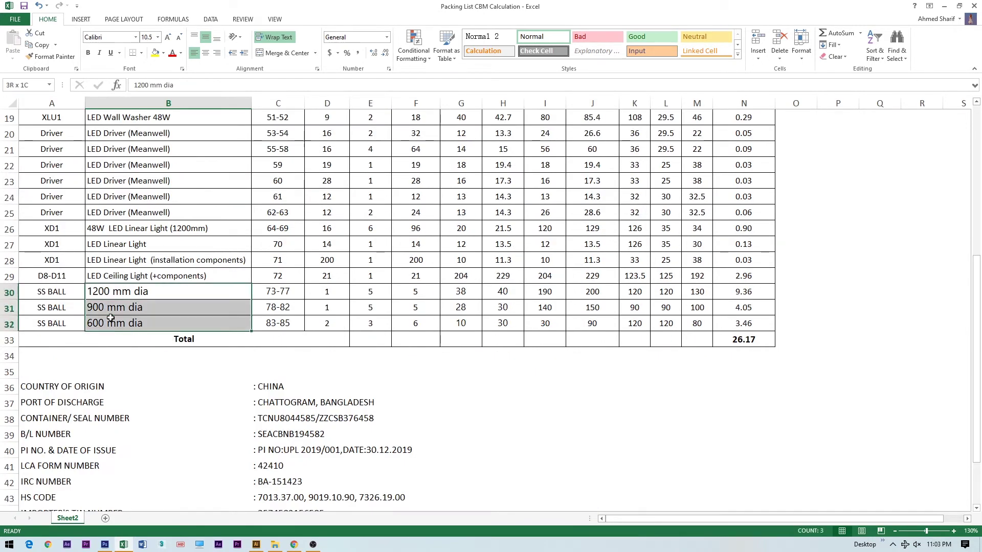
scroll(204, 255, "up", 2)
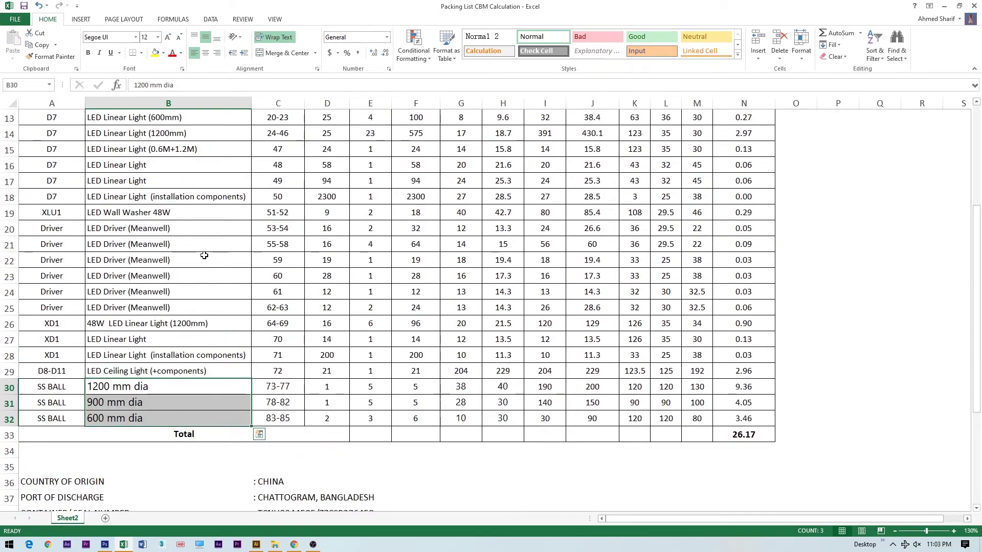
scroll(204, 255, "up", 3)
Examine the first LED Down Light row's product name, carton count and quantity formula.
left_click(165, 191)
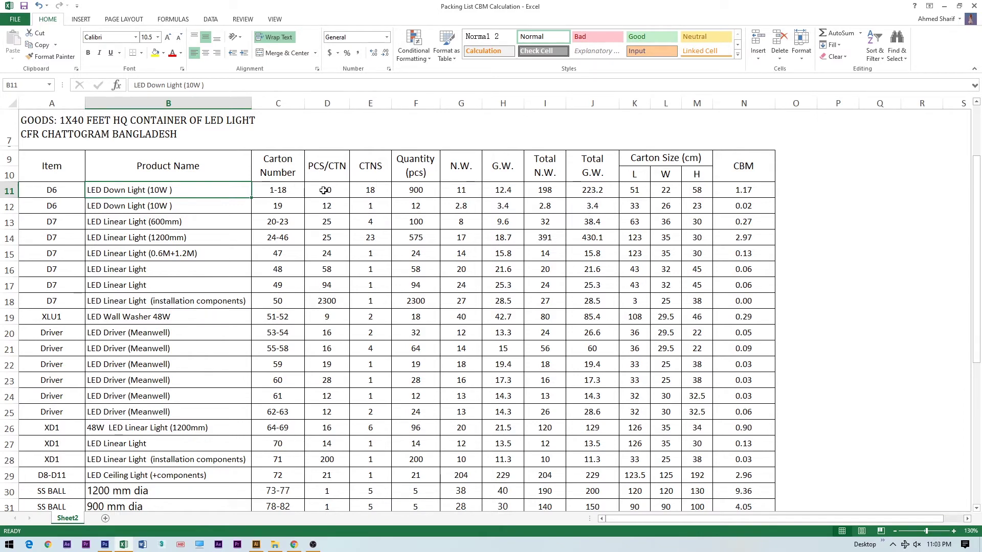
left_click(370, 189)
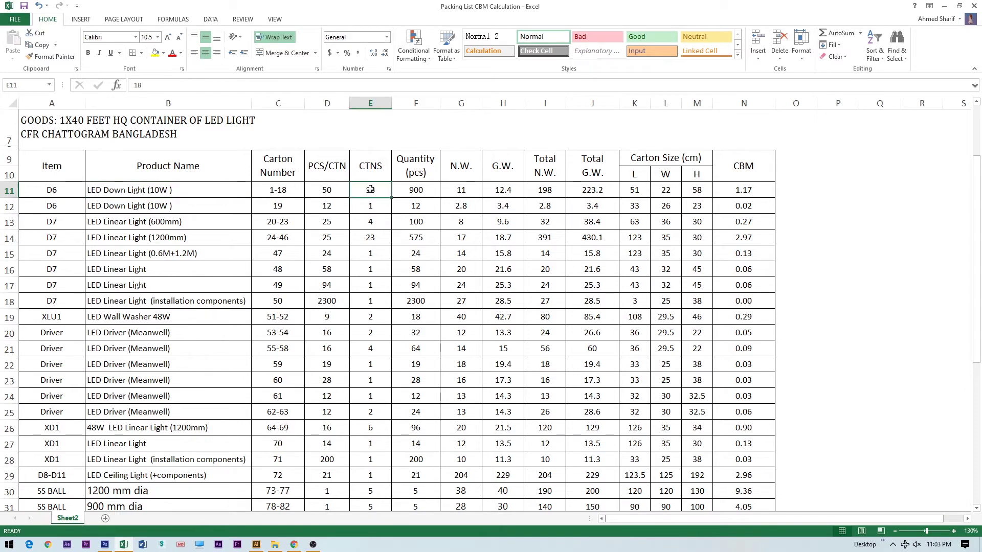
left_click(416, 189)
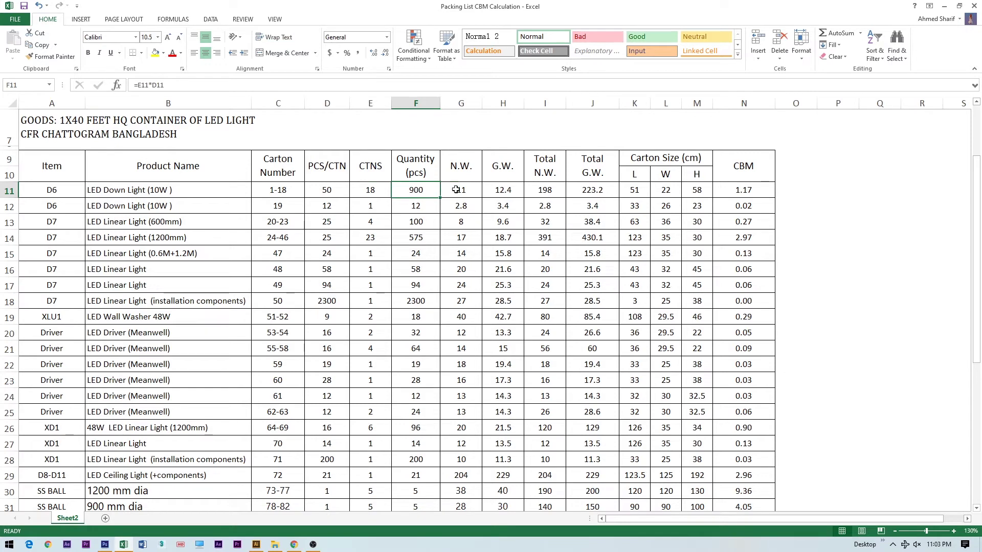
Examine the N.W. column, the Total N.W. formula in I11 and the Total G.W. formula in J13.
left_click(462, 165)
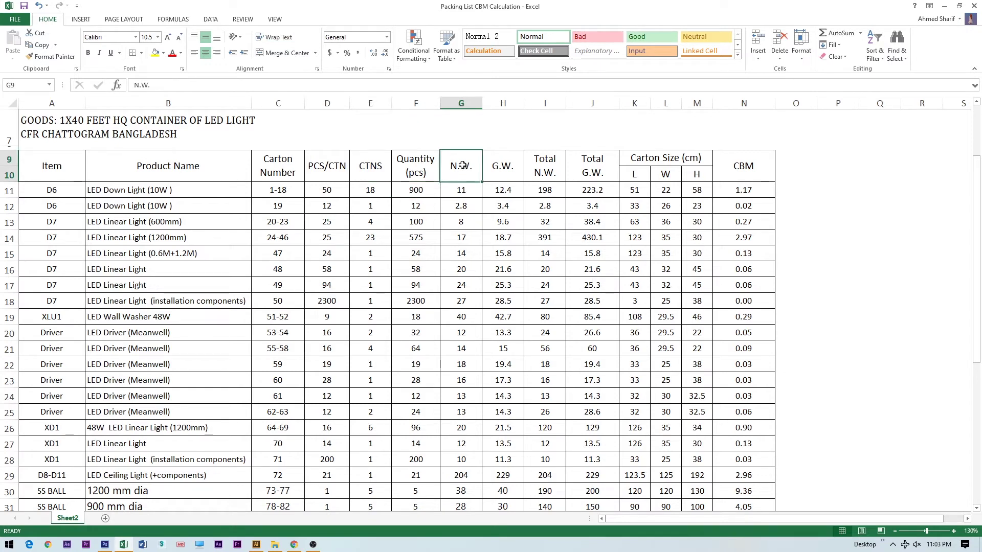
left_click(461, 190)
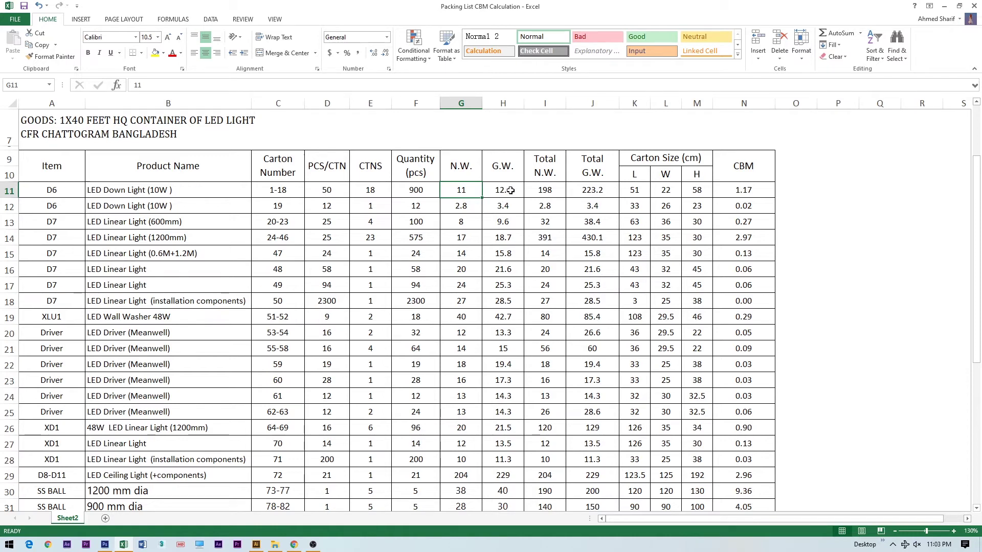
left_click(465, 171)
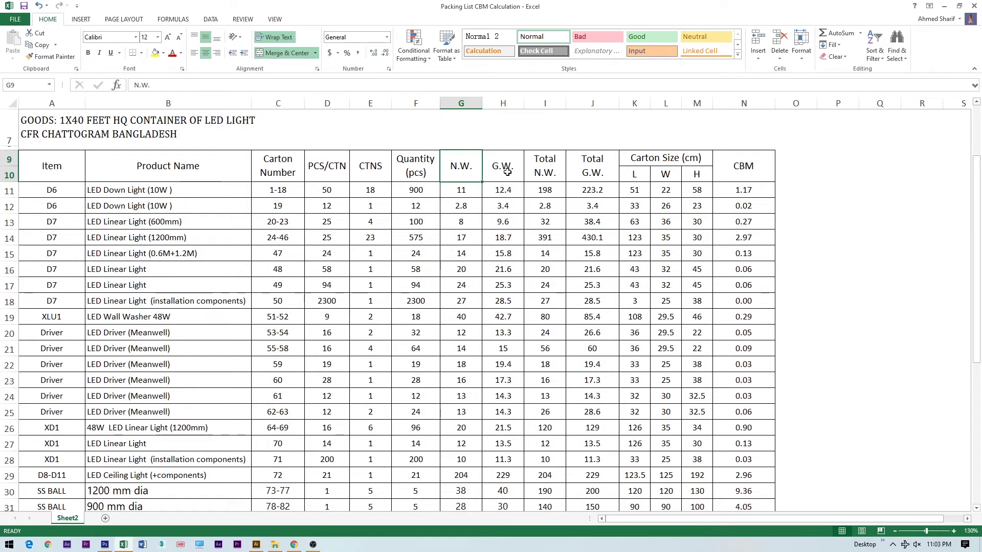
left_click(546, 190)
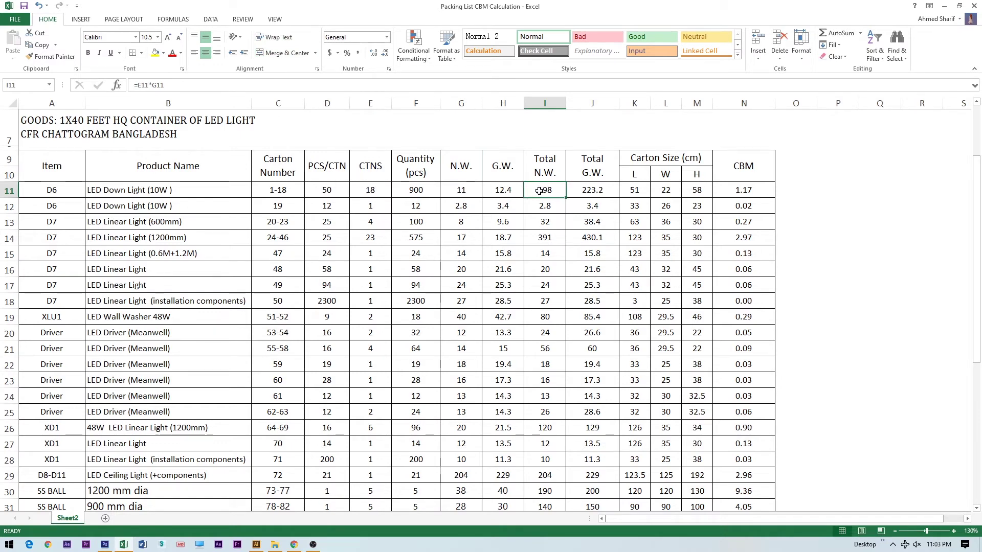
left_click(154, 84)
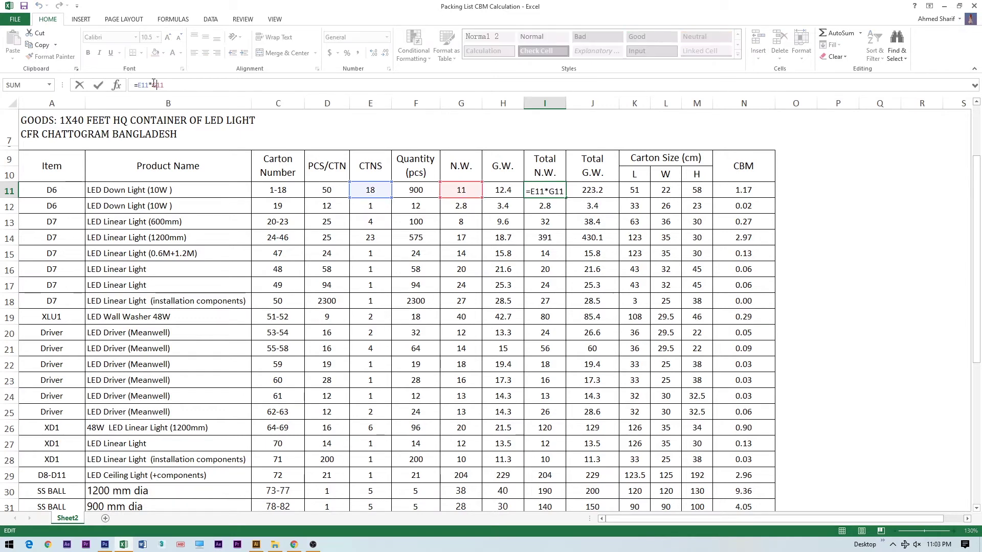
key("Return")
left_click(591, 220)
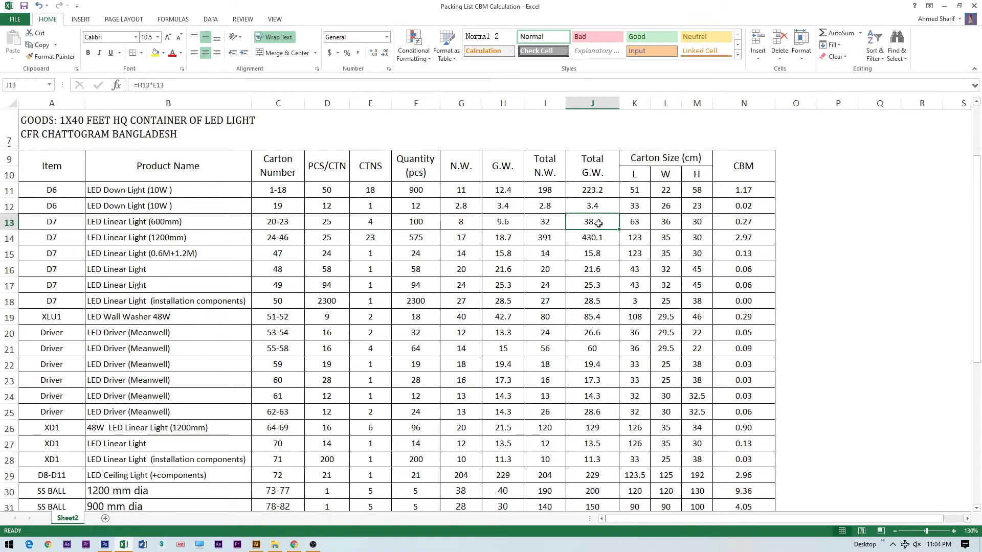
Examine the Carton Size L, W and H headers and the first product's dimensions in K11:M11.
left_click(637, 175)
left_click(663, 175)
left_click(688, 176)
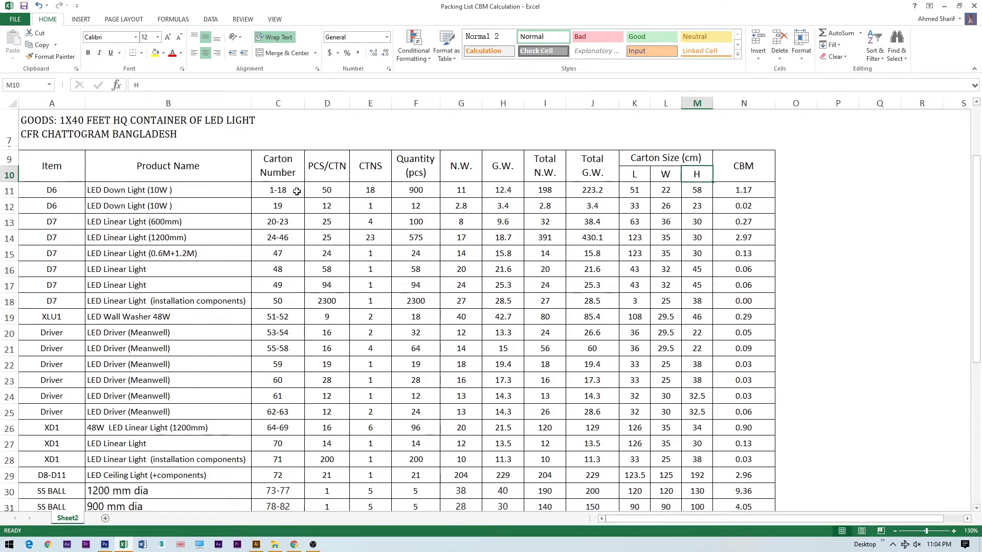
left_click(638, 194)
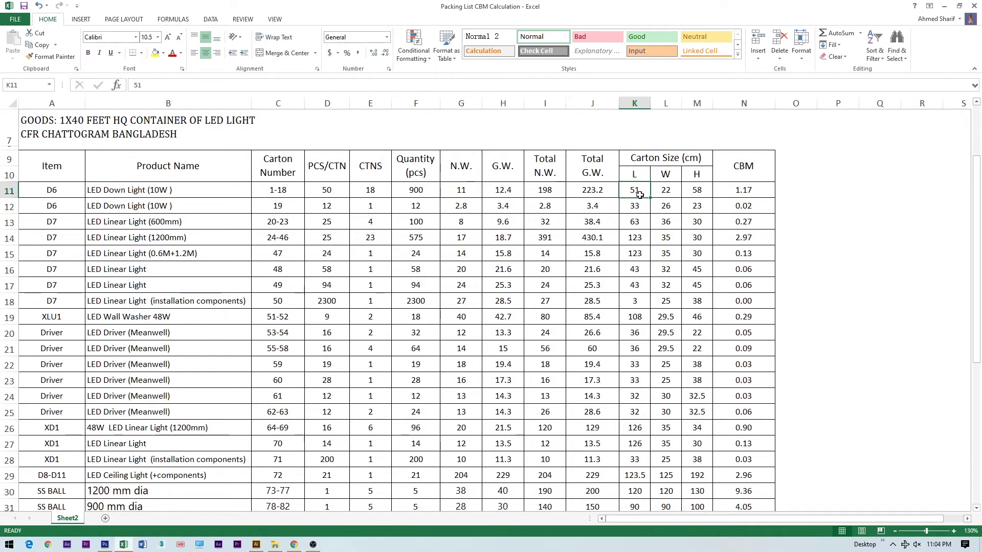
scroll(638, 194, "up", 1)
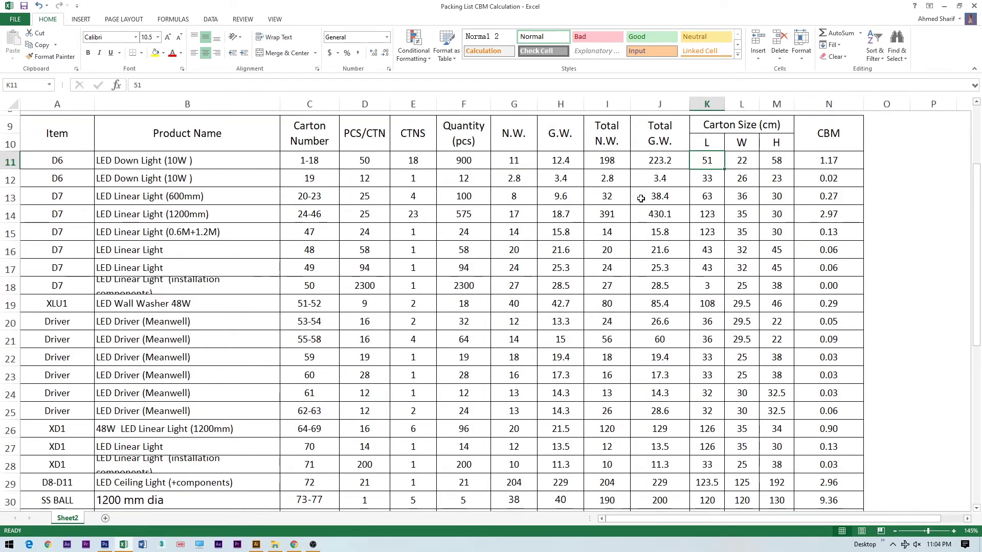
left_click(736, 160)
scroll(749, 191, "up", 1)
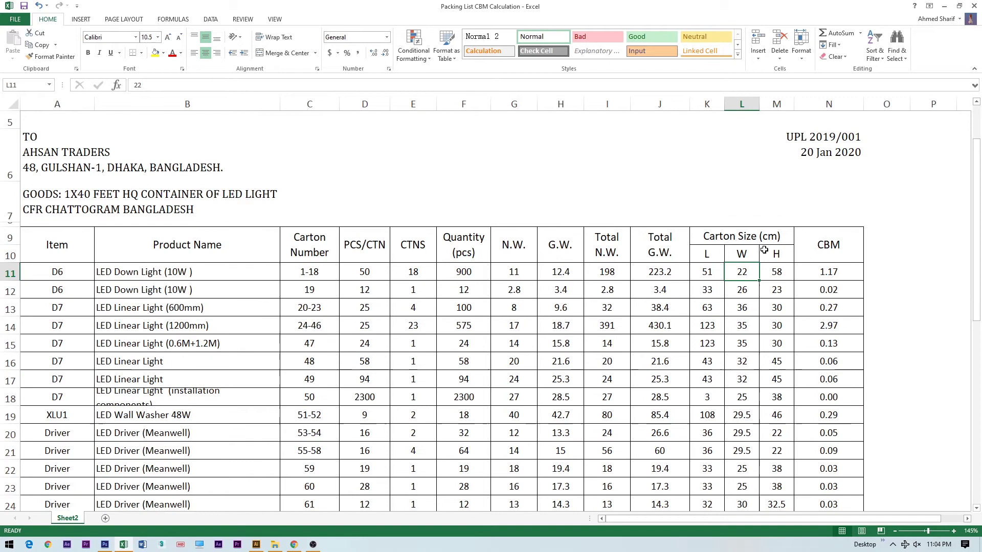
left_click(779, 272)
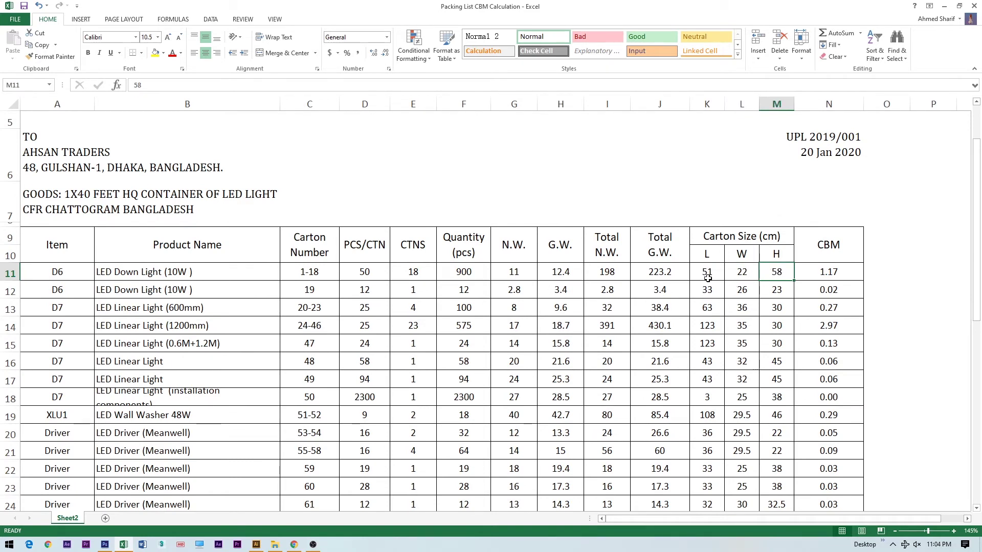
left_click_drag(710, 276, 767, 292)
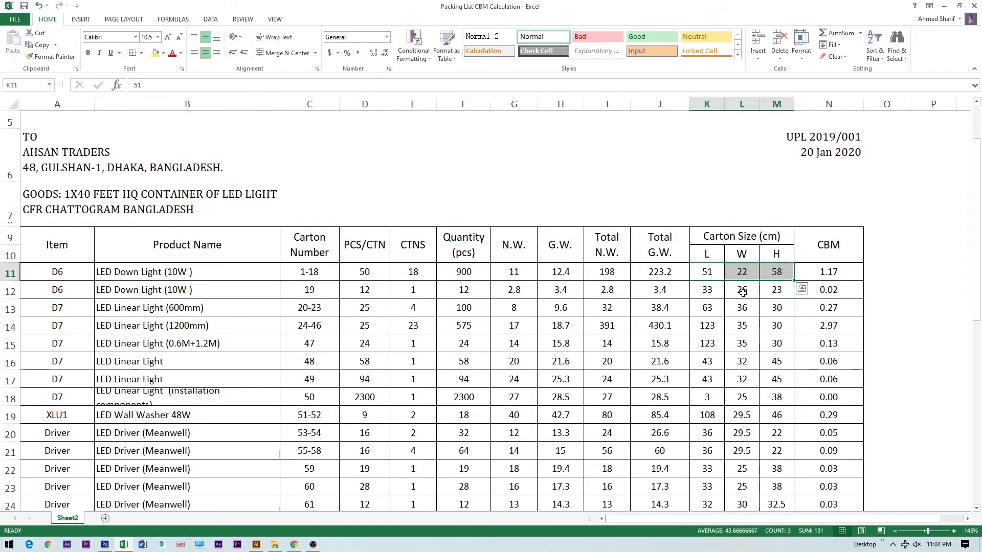
left_click(748, 290)
Inspect the CBM formula in N11 against the carton dimensions and carton count it uses, leaving the formula unedited.
left_click(819, 273)
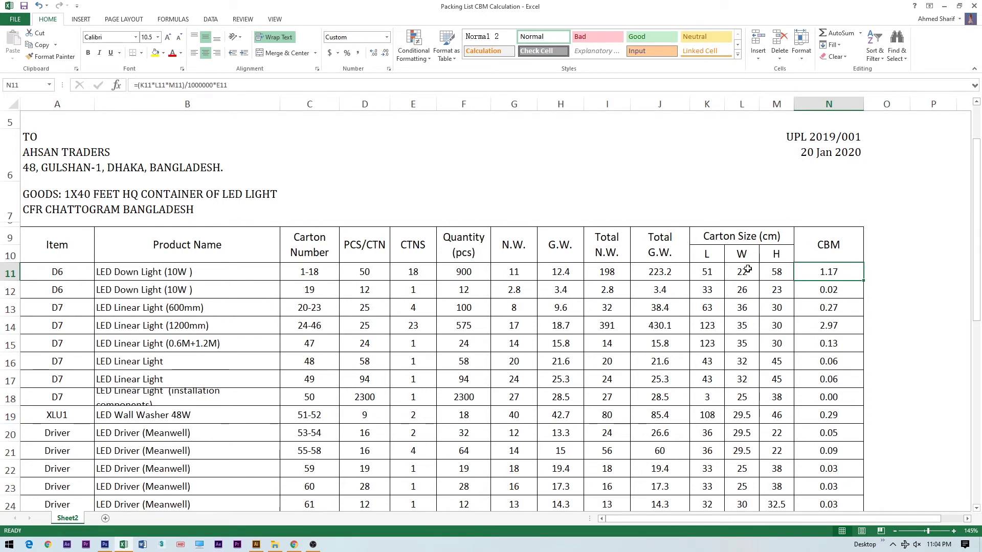
left_click_drag(710, 272, 773, 272)
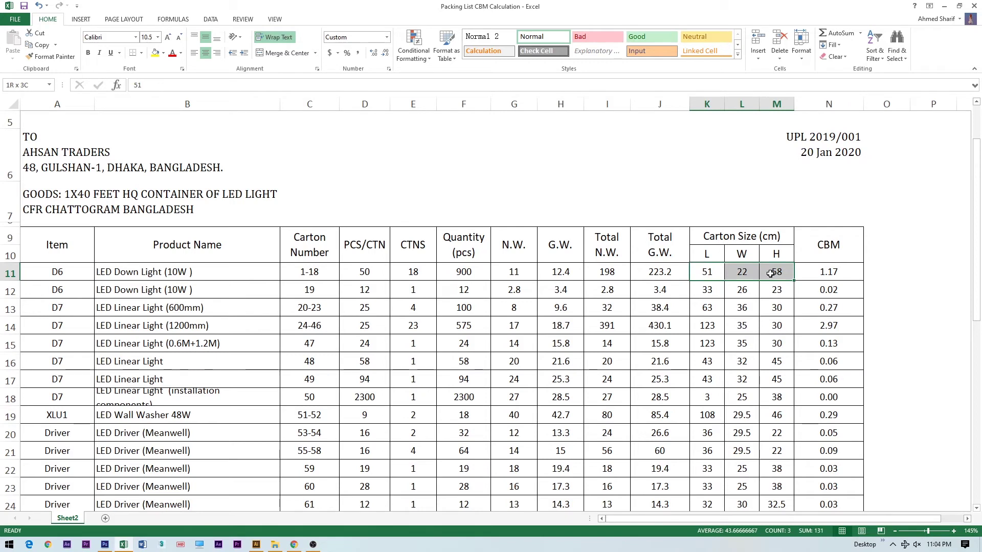
left_click(417, 276)
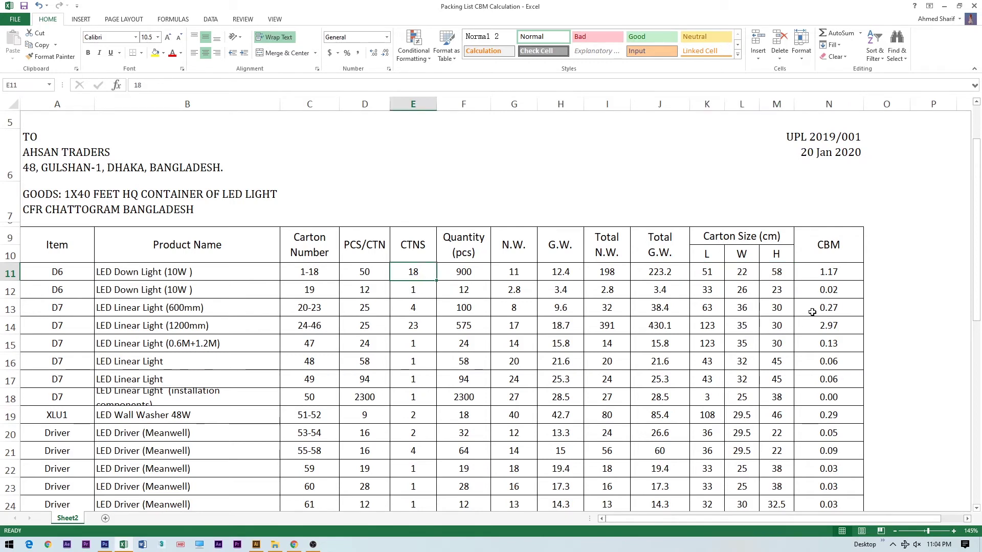
left_click(839, 271)
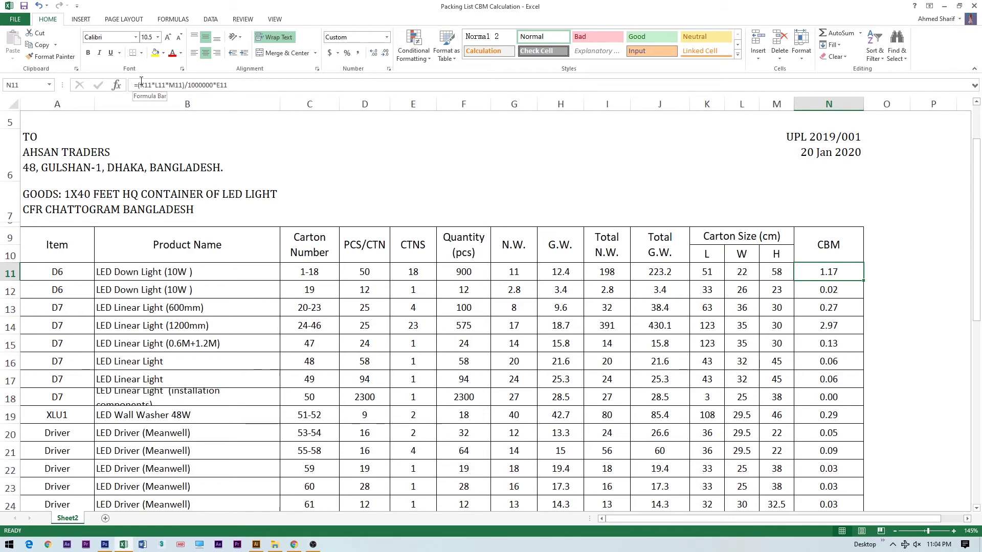
left_click_drag(139, 86, 213, 85)
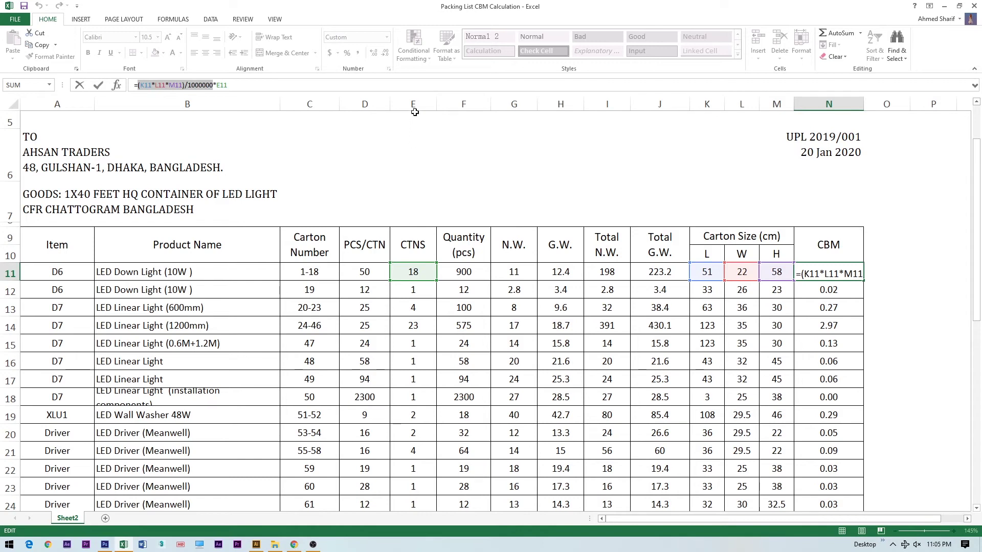
left_click(832, 341)
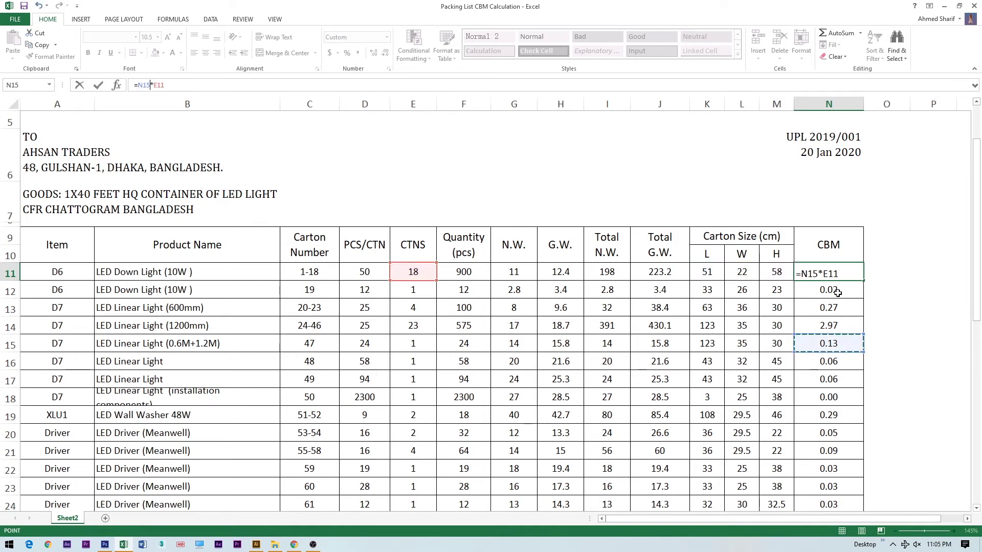
key("Escape")
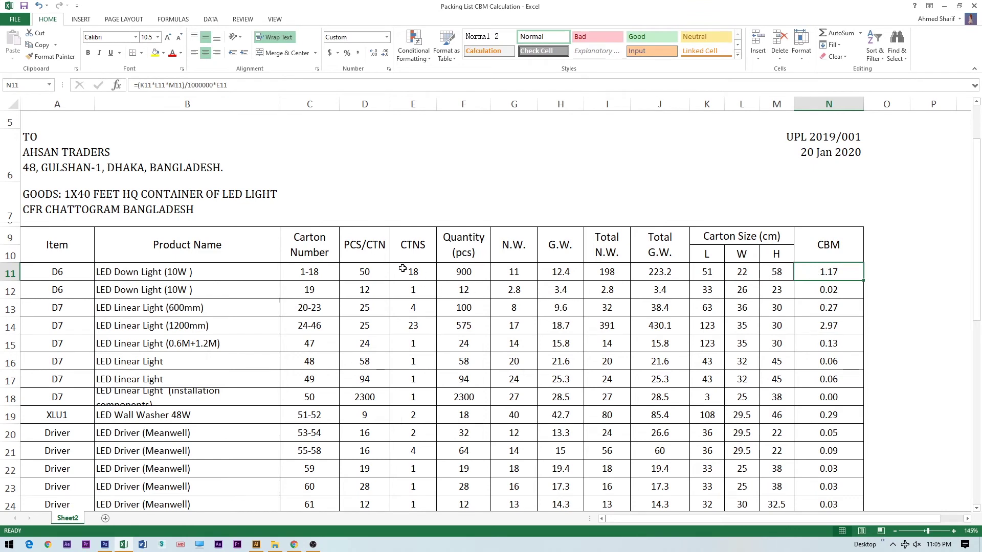
Compare the CBM formulas of the rows below, N12 to N14, with the one in N11.
left_click(859, 324)
left_click(850, 288)
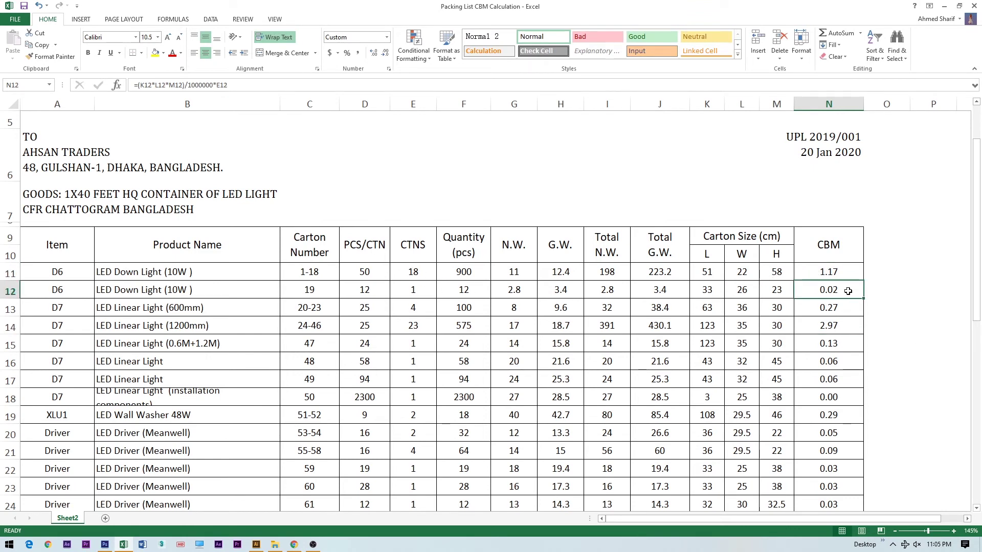
key("Down")
key("Down")
left_click(846, 274)
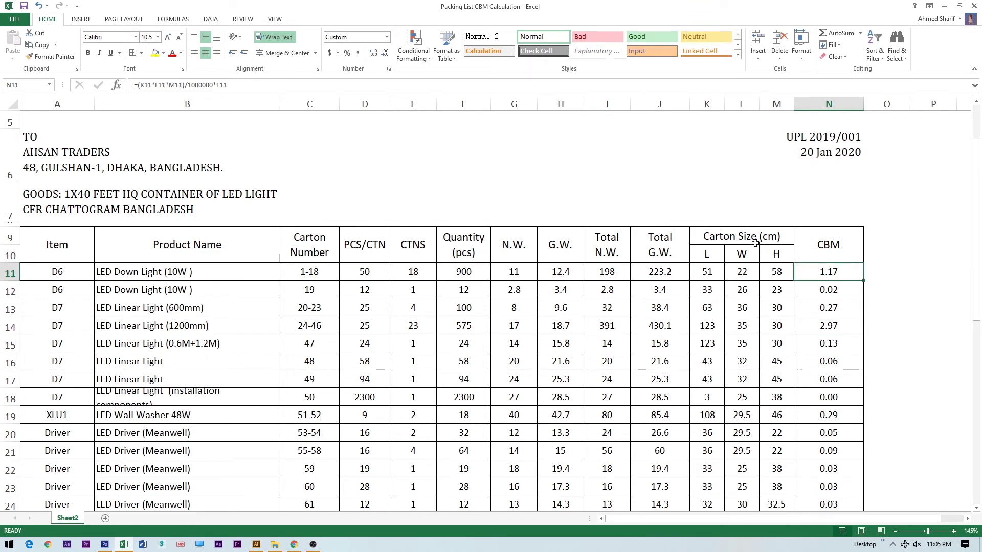
left_click(833, 304)
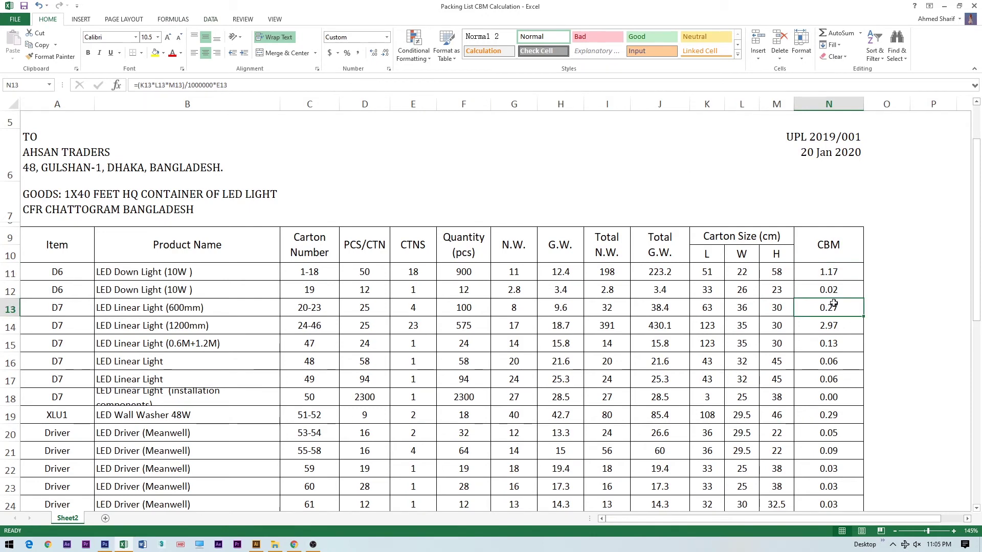
Fill the CBM formula in N11 down the CBM column to the Driver rows.
left_click(839, 274)
left_click_drag(864, 281, 857, 451)
left_click(892, 314)
Review the whole packing list, from the company header through the item rows to the shipment details below the table.
scroll(819, 276, "down", 1)
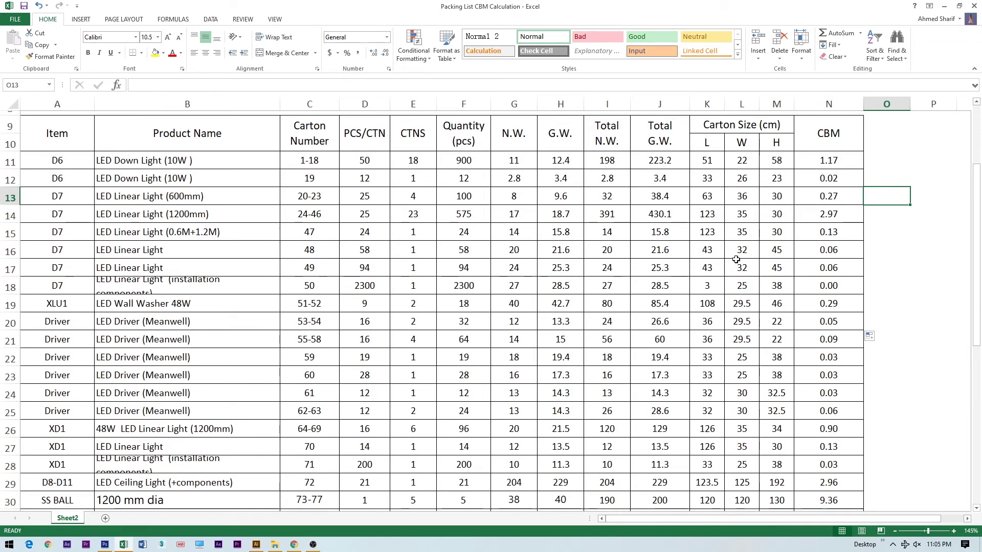
scroll(736, 260, "up", 1)
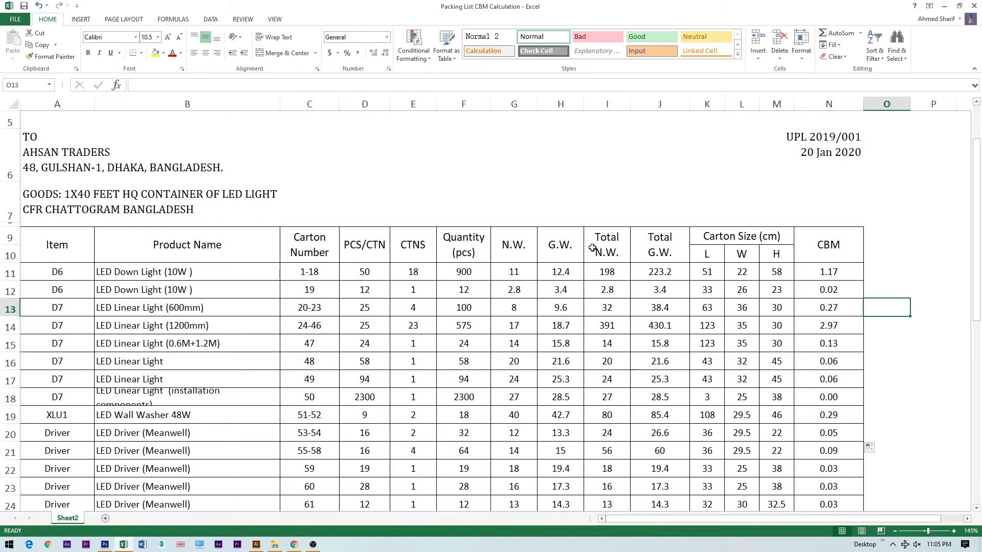
scroll(592, 247, "up", 2)
scroll(592, 247, "down", 7)
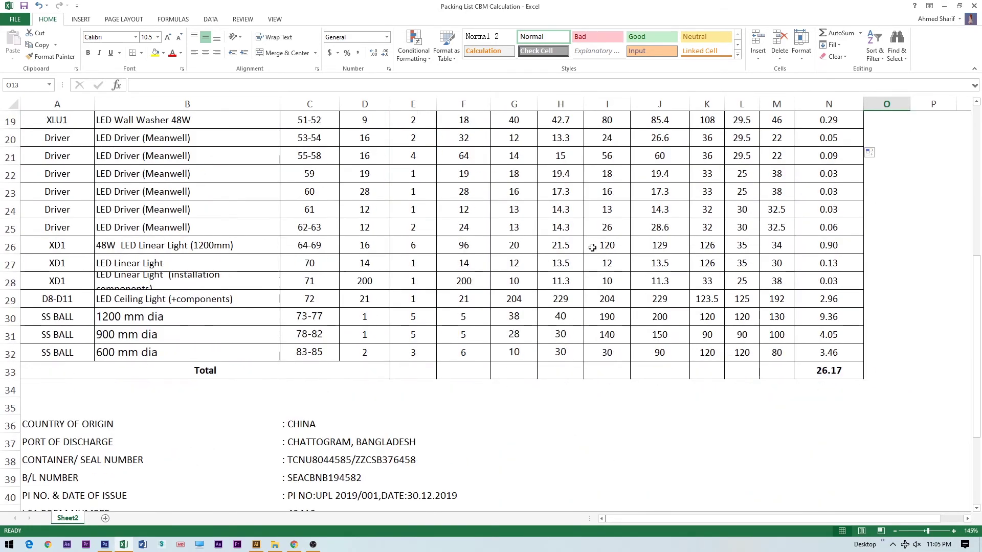
scroll(592, 248, "down", 3)
scroll(593, 247, "up", 5)
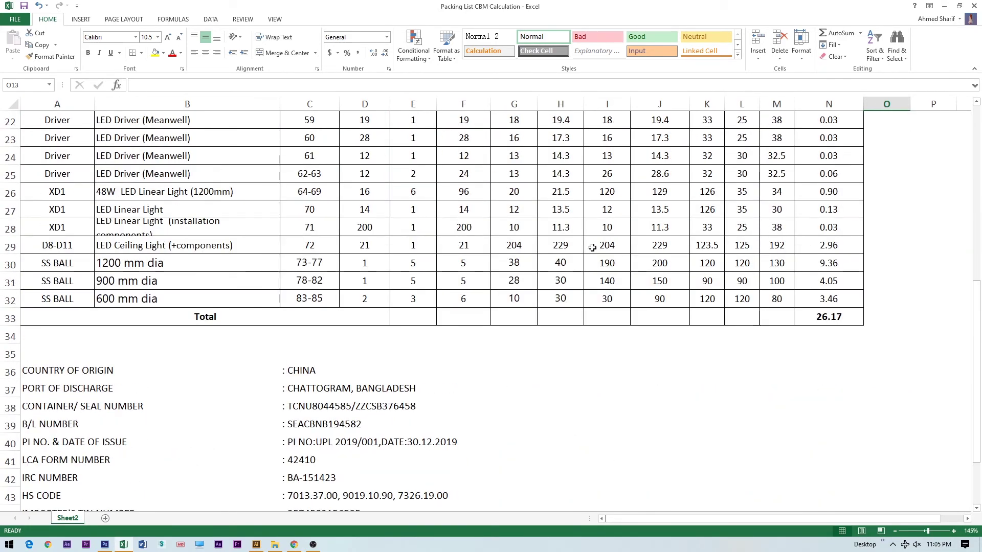
scroll(603, 253, "down", 1)
scroll(620, 258, "up", 6)
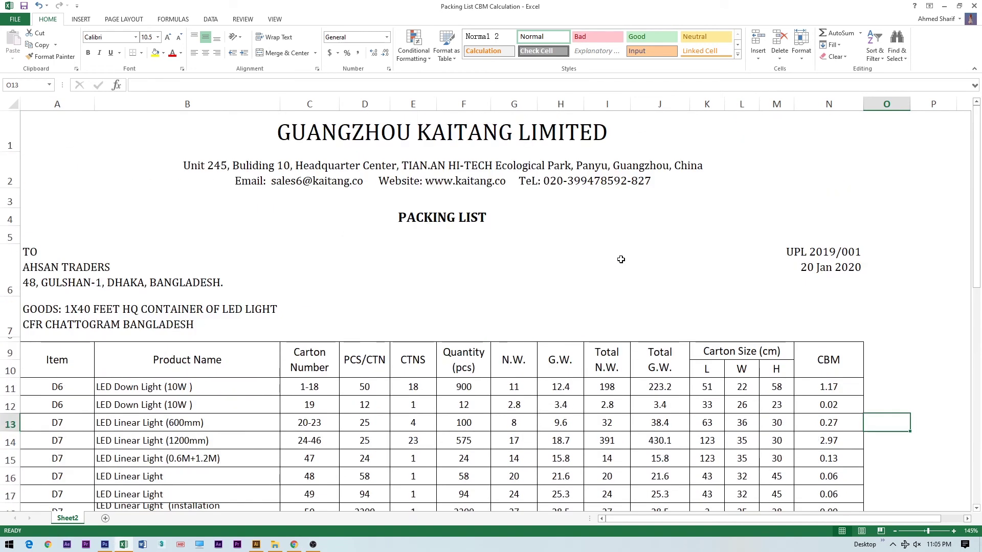
Inspect the total CBM formula in N33 against the item rows it sums.
scroll(620, 258, "down", 4)
scroll(620, 260, "down", 2)
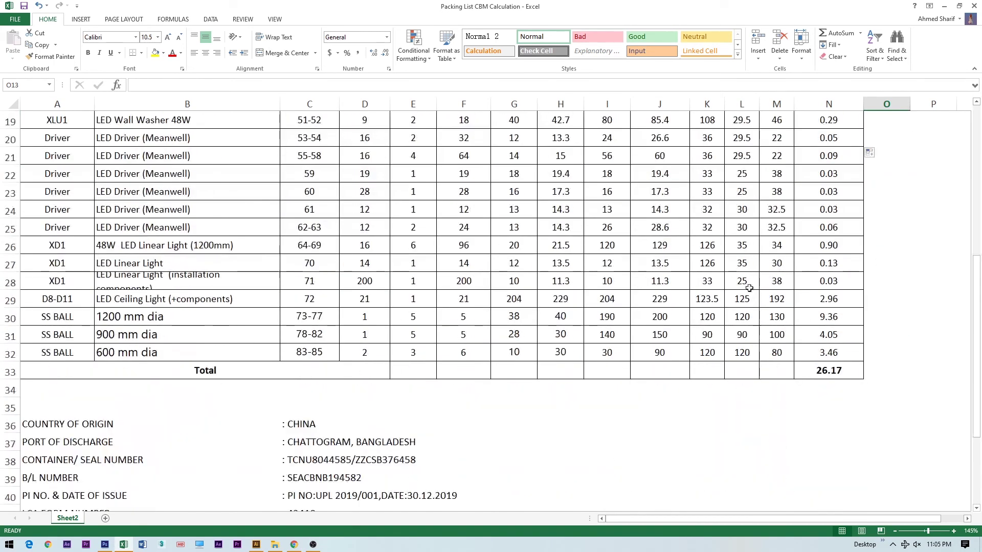
left_click(835, 373)
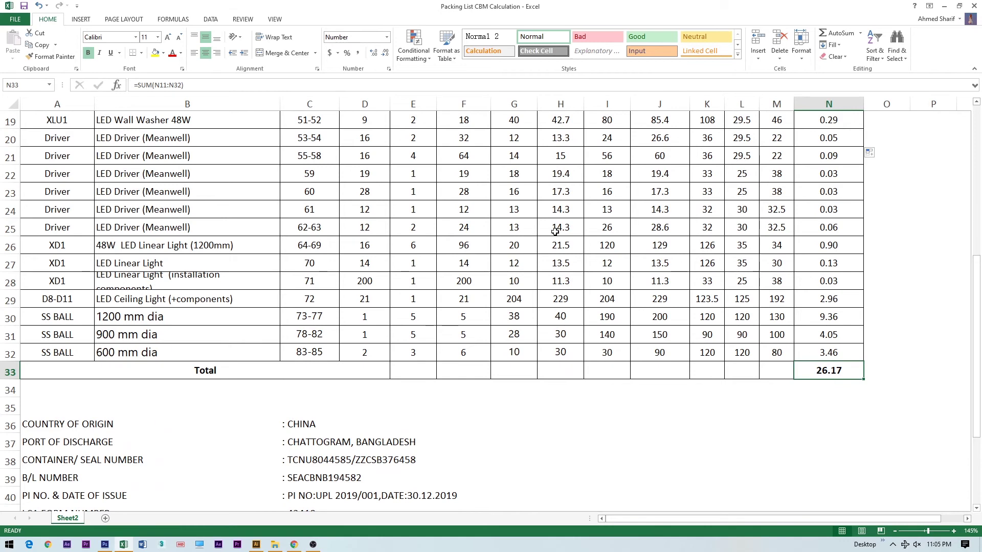
scroll(598, 311, "up", 3)
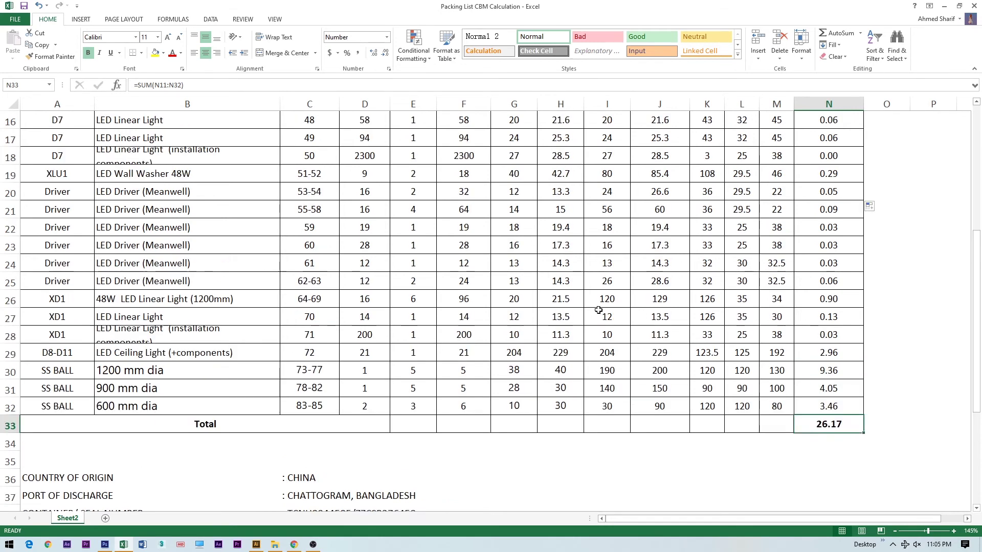
scroll(598, 310, "down", 3)
left_click(688, 422)
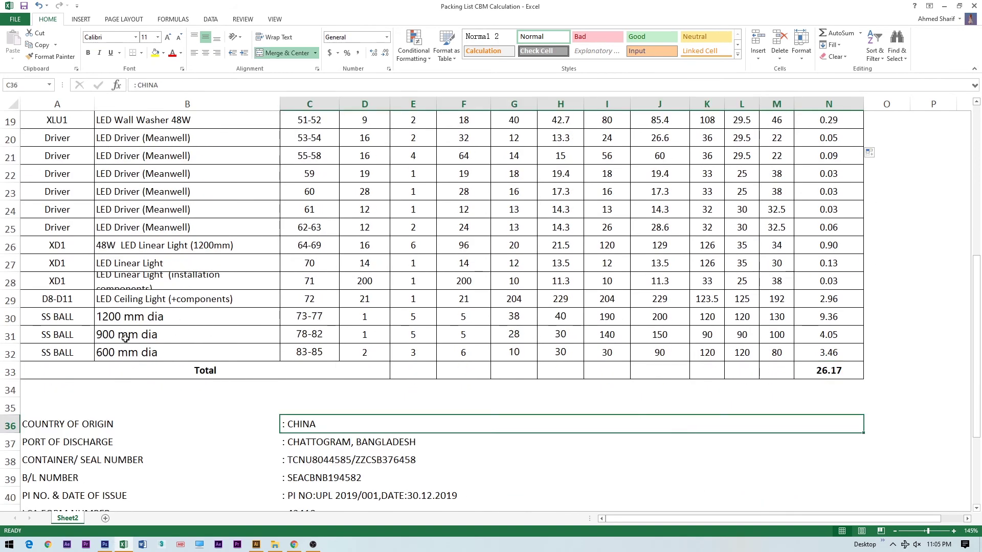
Examine the three SS BALL products in rows 30 to 32 and their diameters in the Product Name column.
left_click(120, 318)
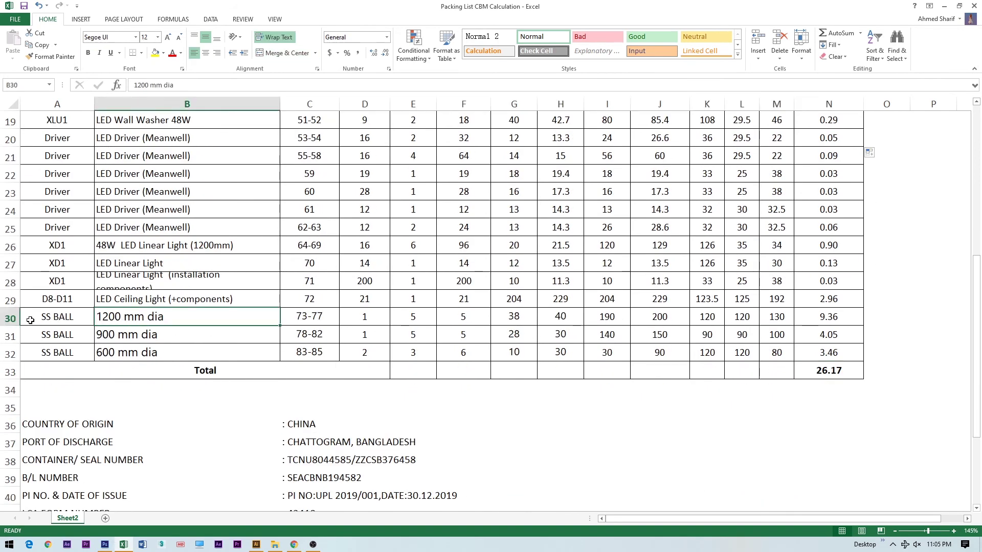
left_click_drag(10, 318, 9, 355)
left_click(113, 316)
left_click(110, 356)
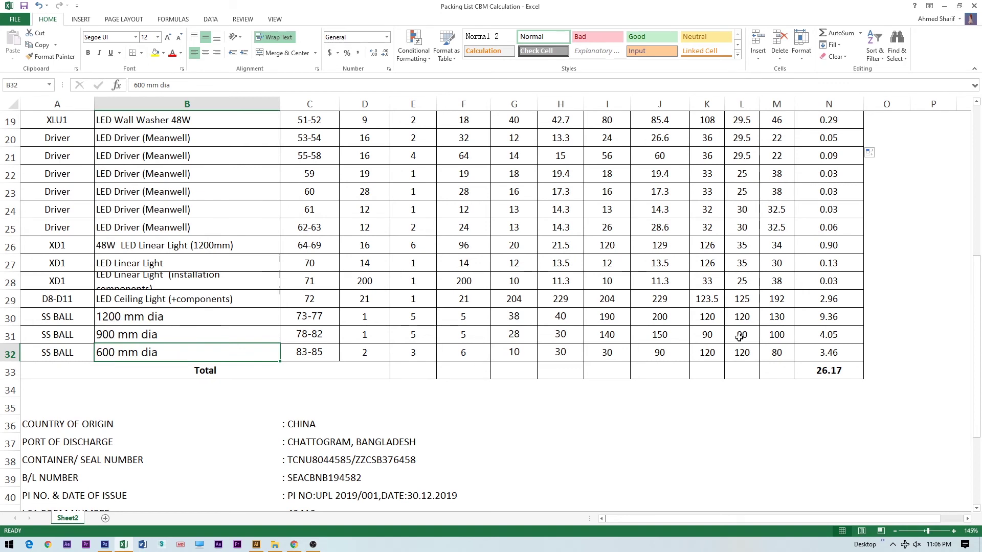
Compare the carton length, width and height of the 1200 mm and 900 mm SS BALL rows with the ball diameters.
left_click(707, 317)
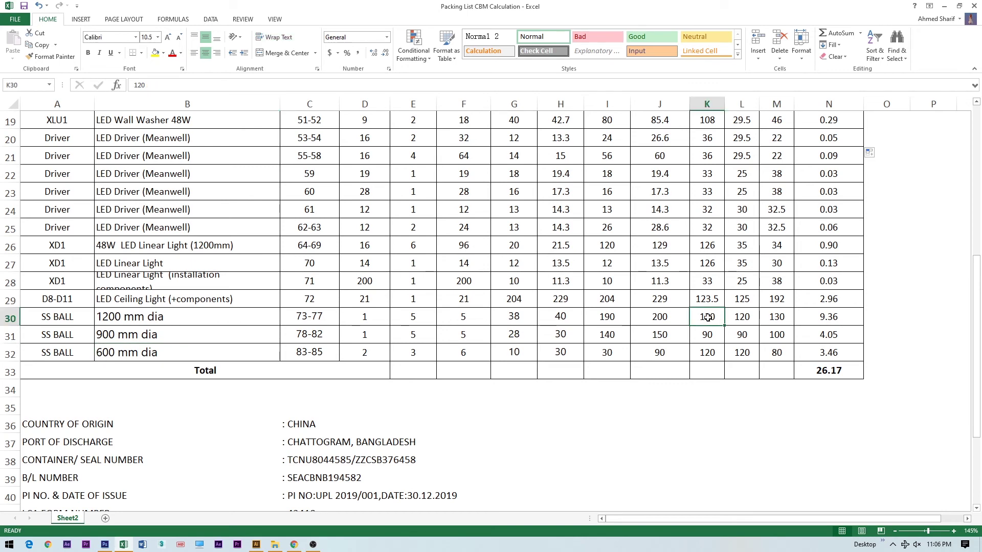
left_click(776, 317)
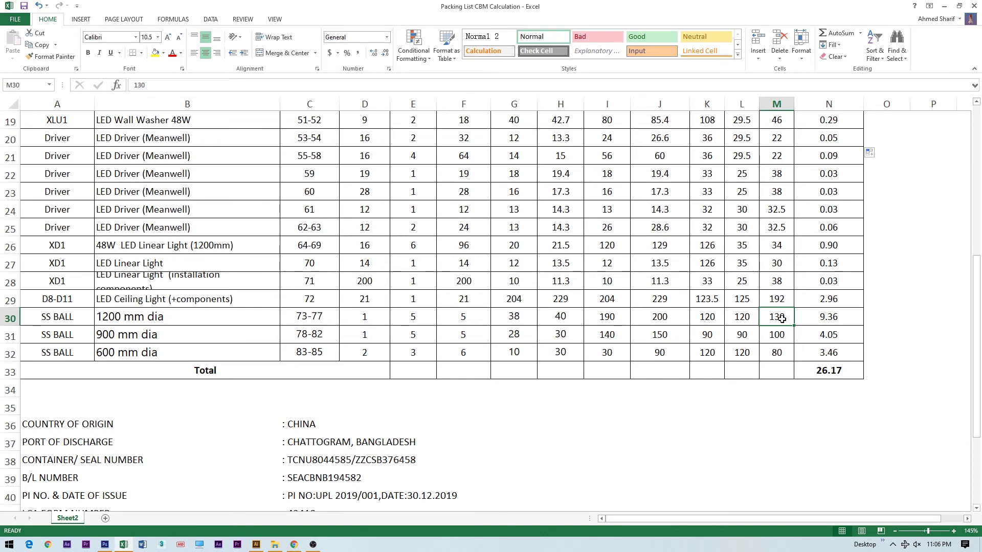
left_click(717, 335)
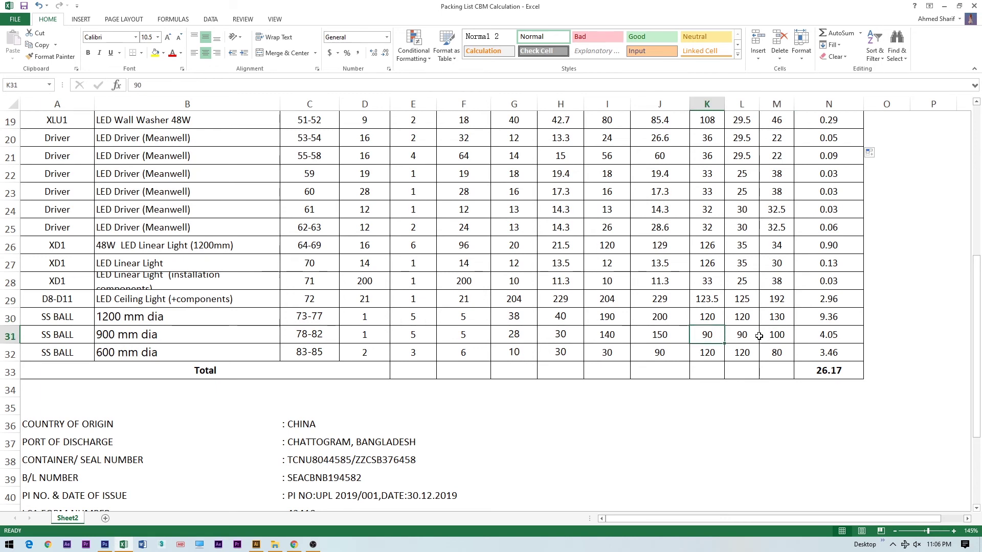
left_click(779, 335)
left_click_drag(711, 317, 778, 318)
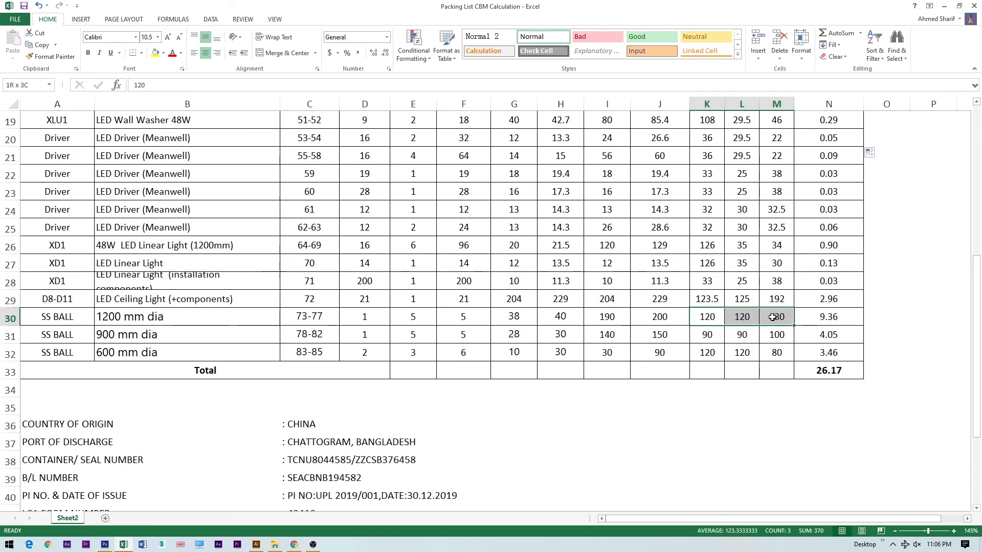
Inspect the CBM formula in N30 and the E30 carton count it multiplies by, leaving the formula unedited.
left_click(825, 317)
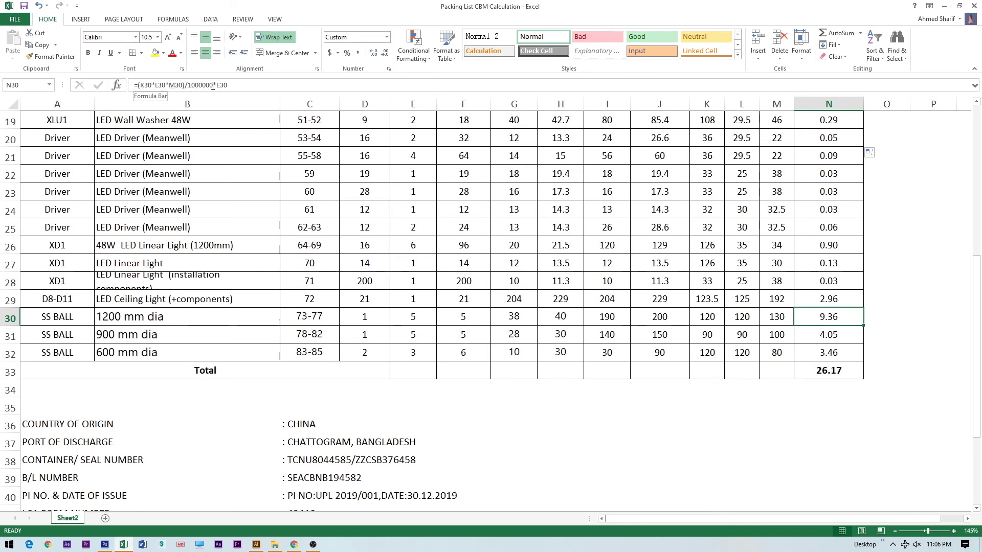
left_click_drag(232, 85, 216, 85)
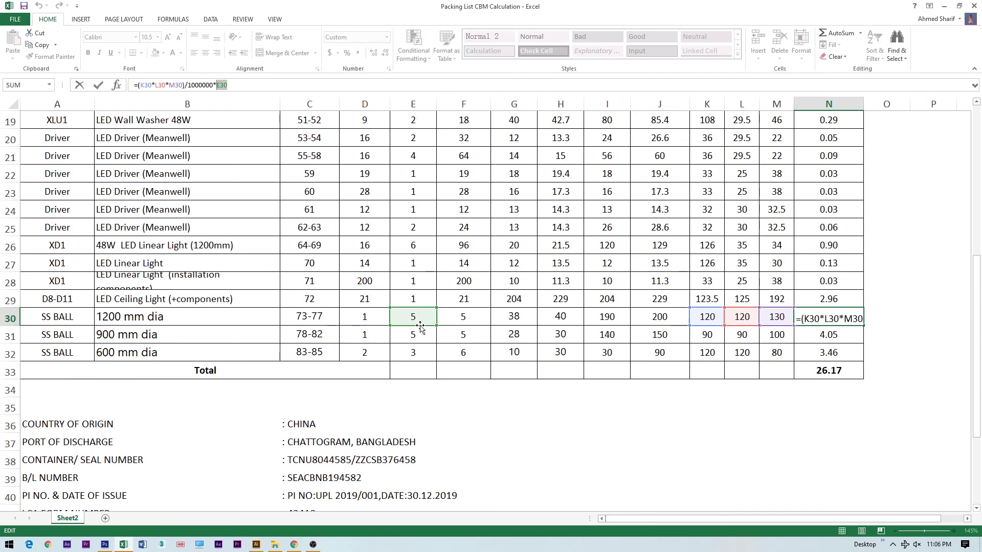
key("ctrl+Return")
Recheck the total CBM formula in N33 and look over the packing list once more.
left_click(836, 409)
left_click(838, 373)
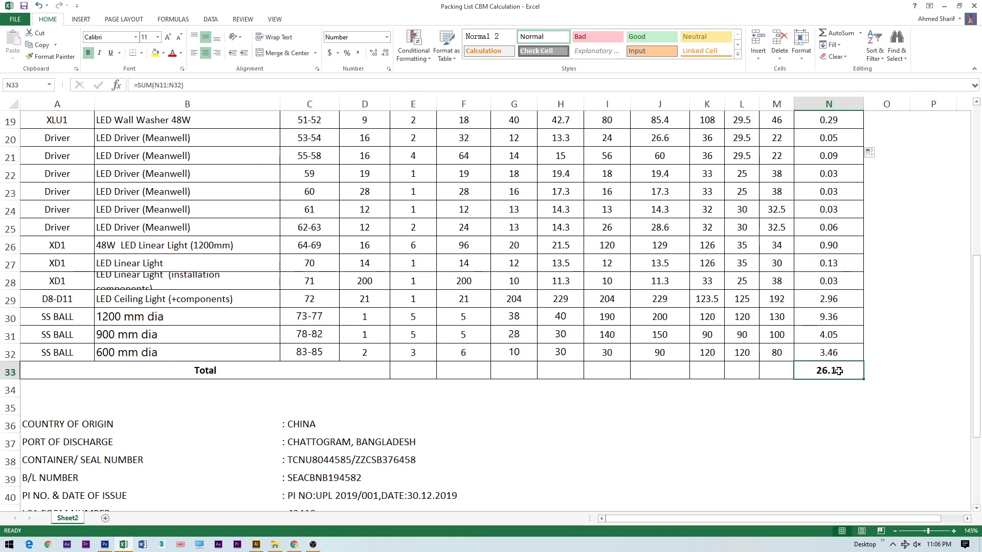
scroll(675, 310, "up", 4)
scroll(675, 310, "up", 1)
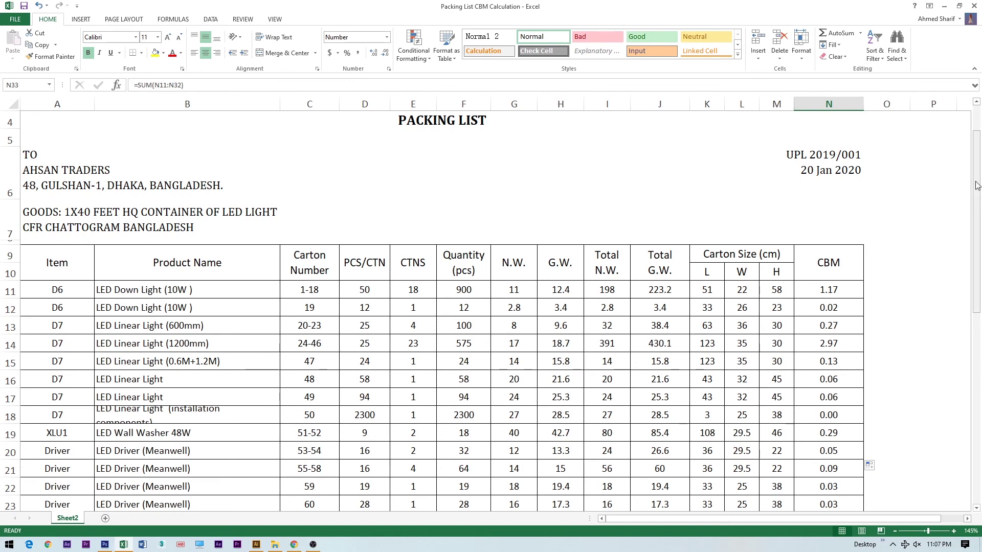
left_click_drag(976, 200, 969, 279)
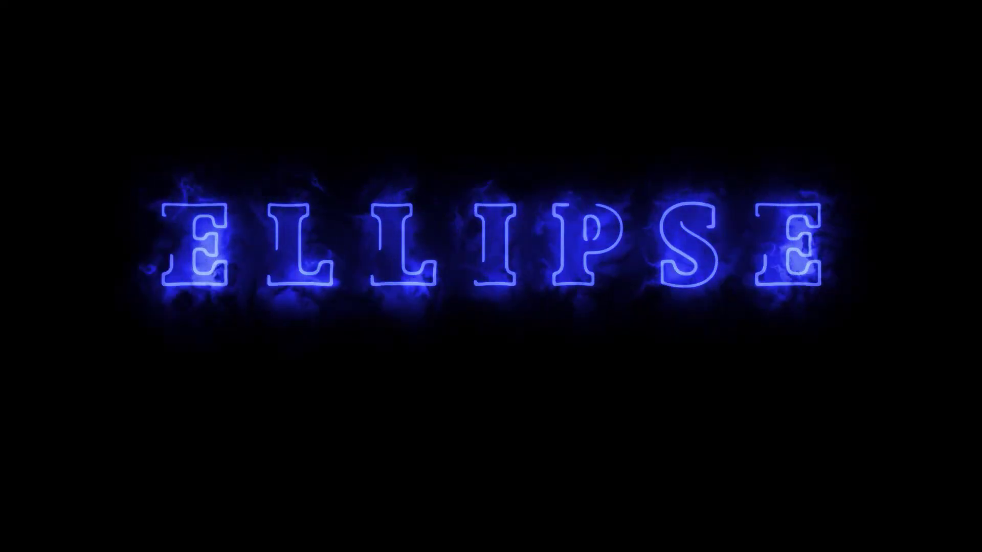